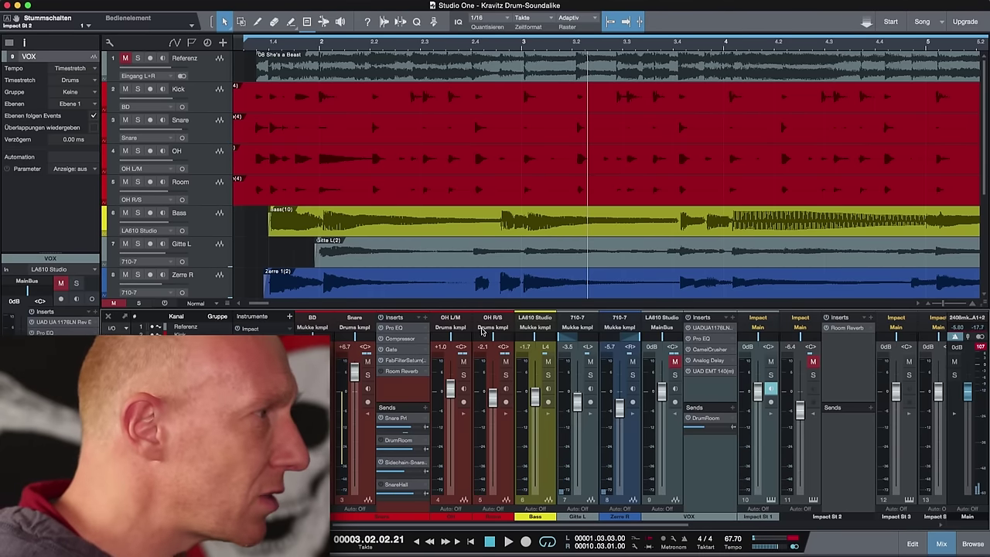
- Solo the Snare channel and play it back from the start of the loop
click(368, 375)
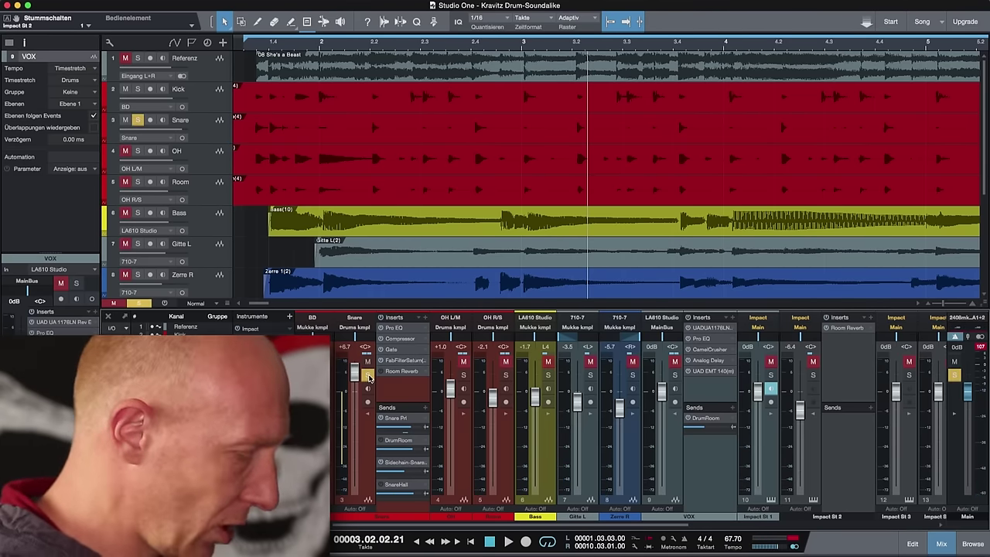
key(KP_1)
key(space)
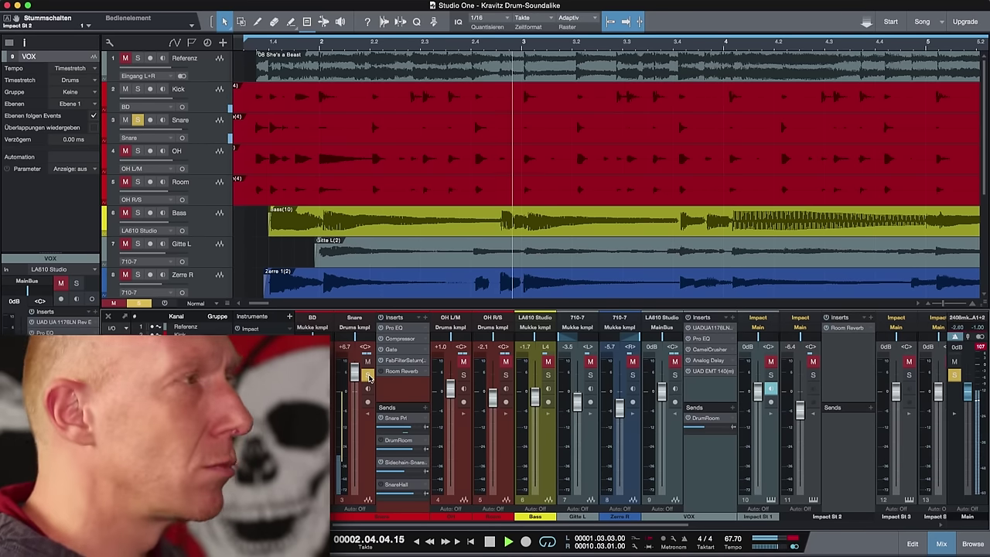
key(space)
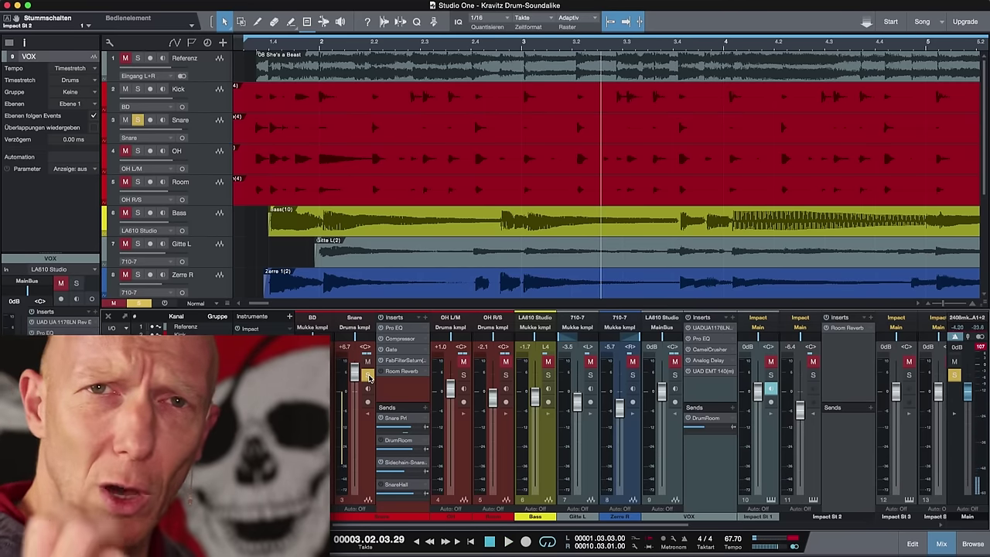
- Activate the Room Reverb insert on the Snare channel and play back the snare to audition it
scroll(376, 363, right, 1)
scroll(380, 354, left, 1)
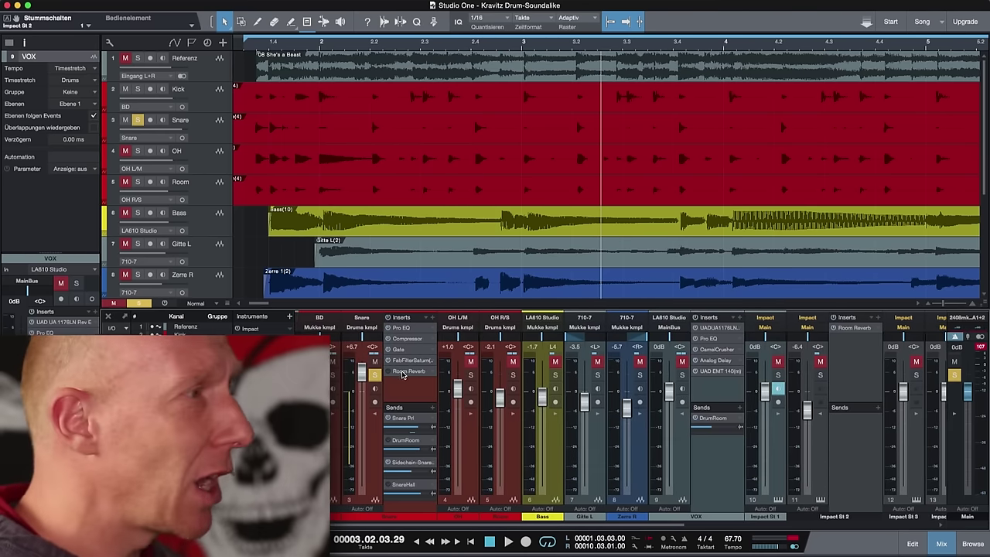
click(406, 371)
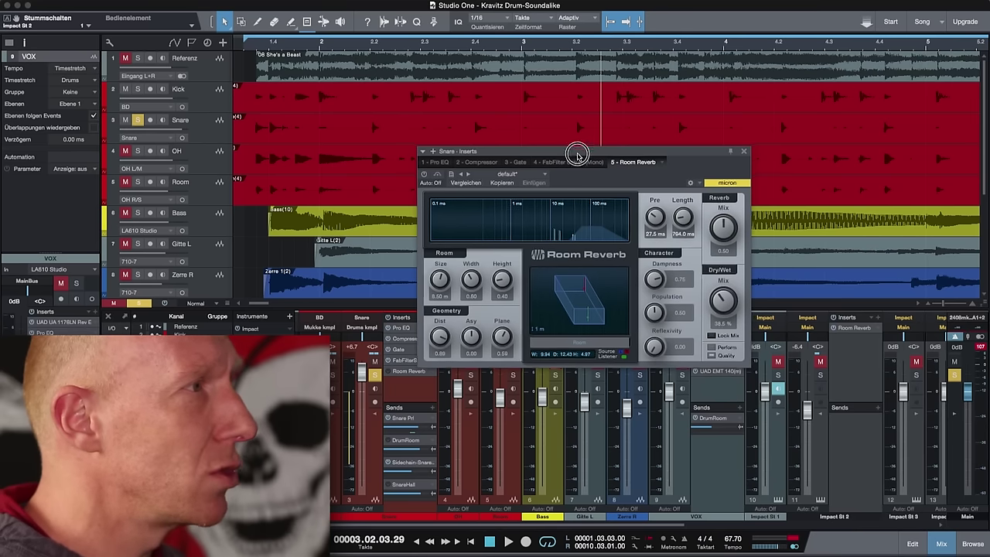
drag(572, 151, 545, 173)
click(398, 195)
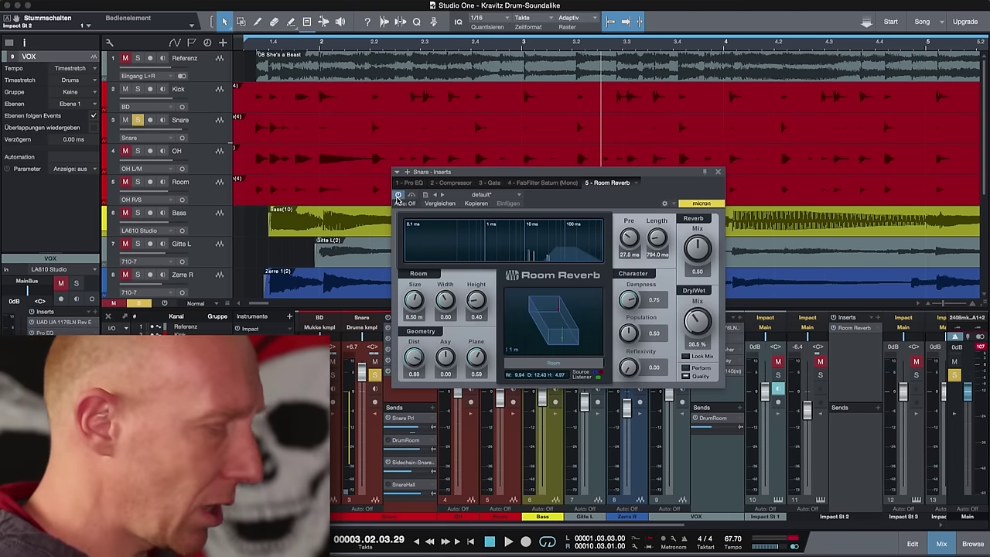
key(space)
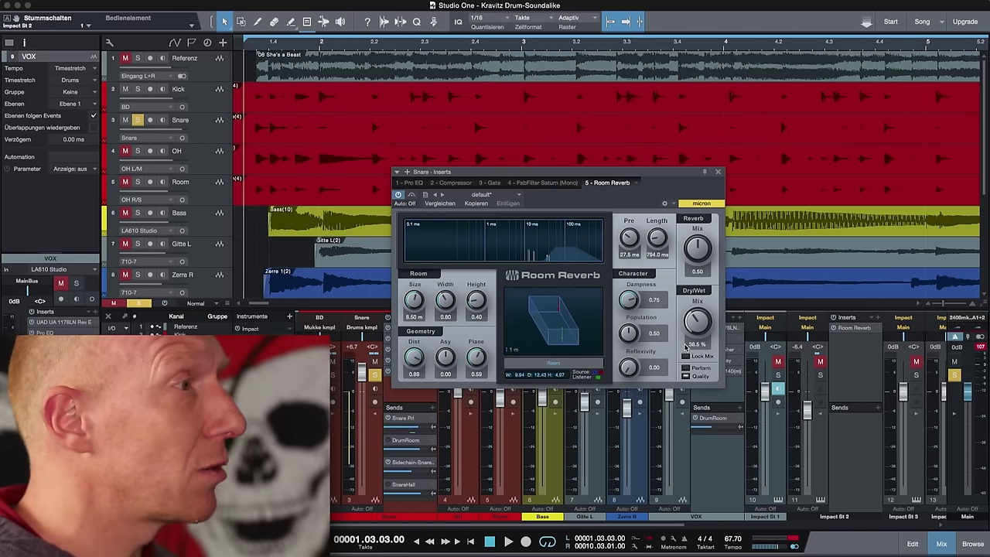
key(space)
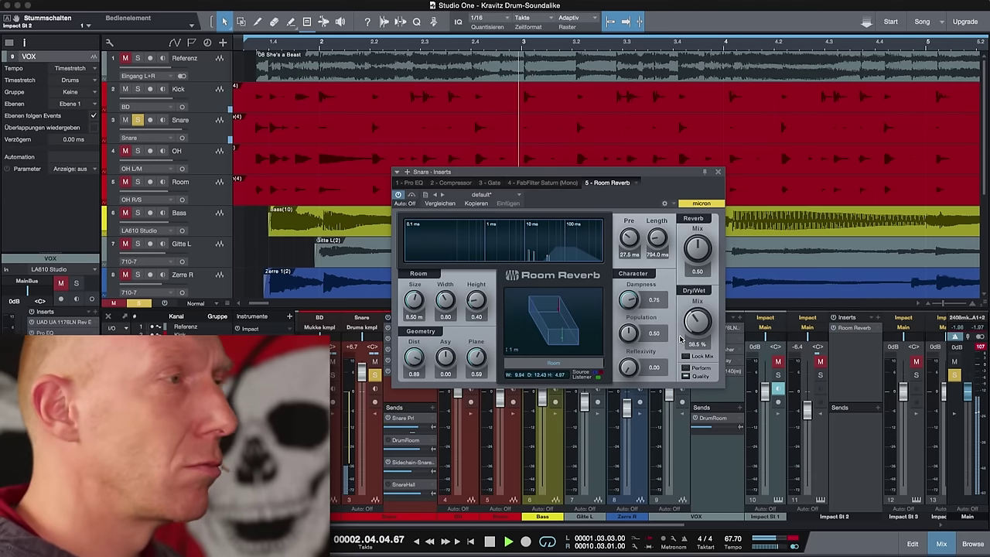
key(space)
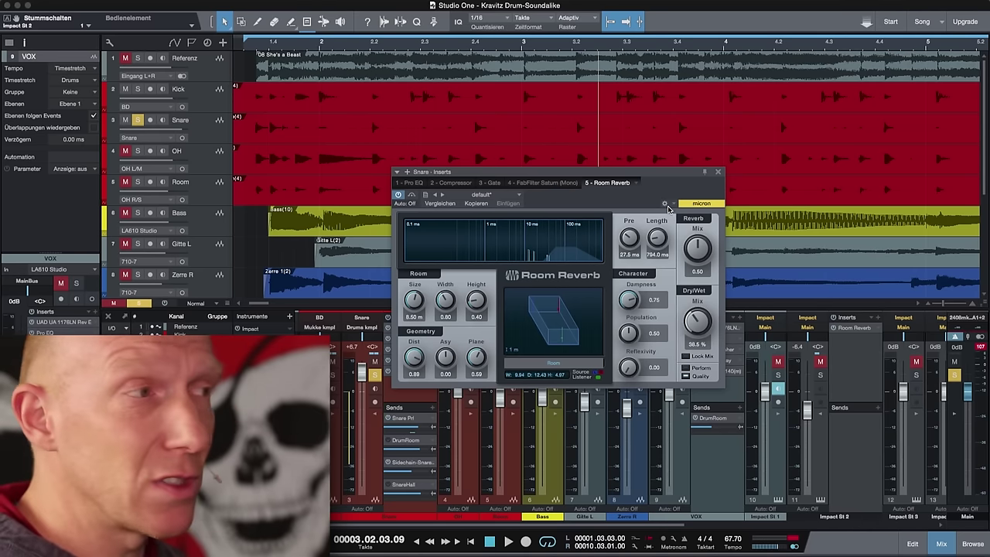
click(717, 172)
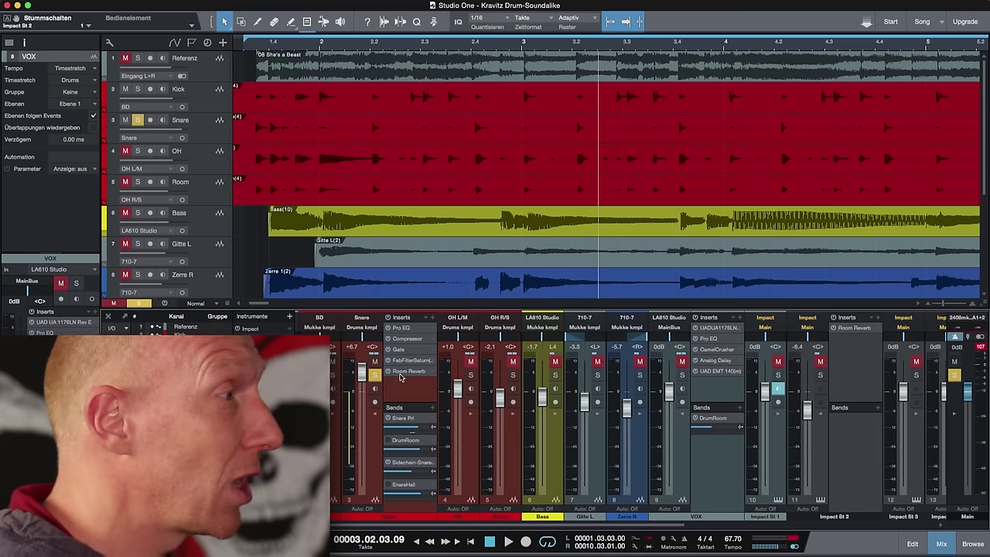
- Activate the Snare channel's send to SnareHall and inspect the Room Reverb settings on the SnareHall bus
click(410, 486)
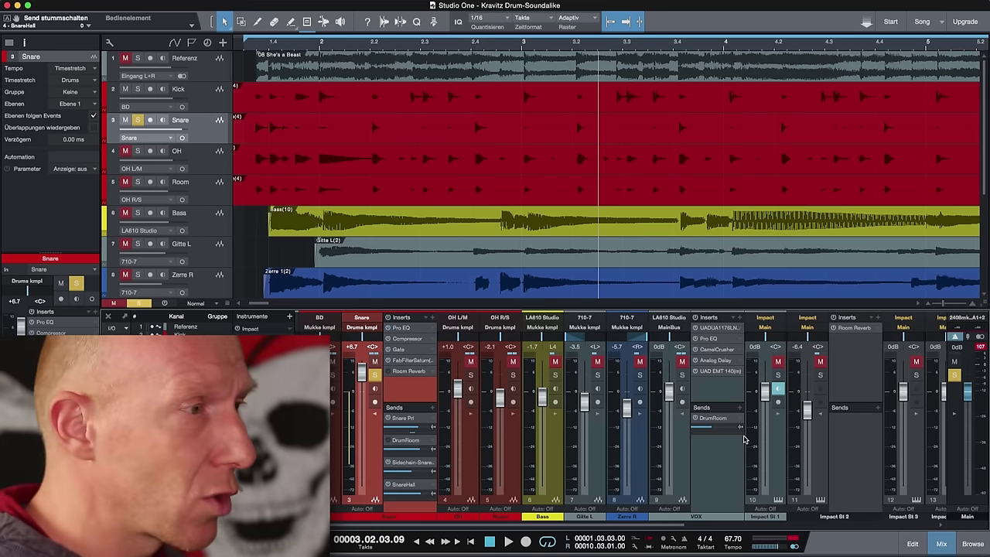
scroll(743, 439, right, 10)
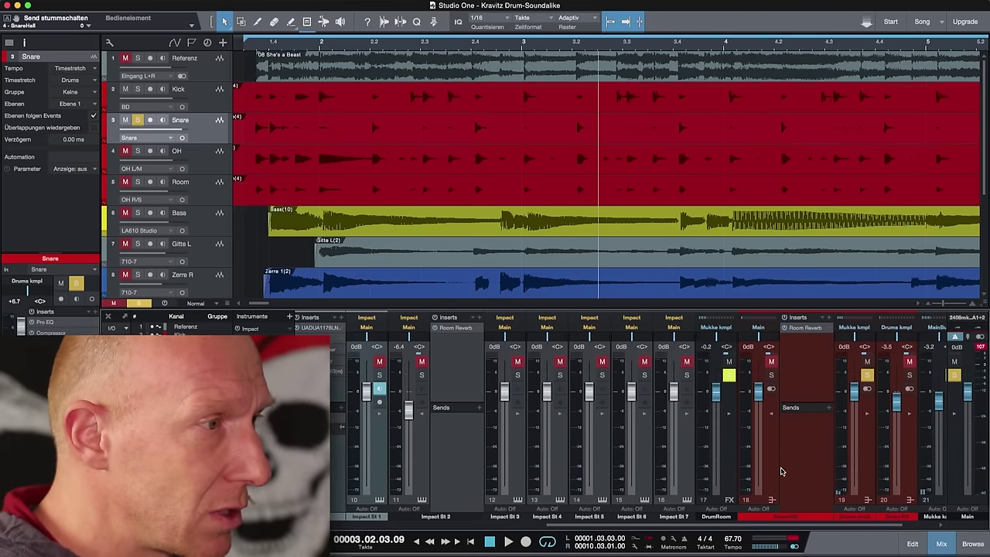
click(809, 328)
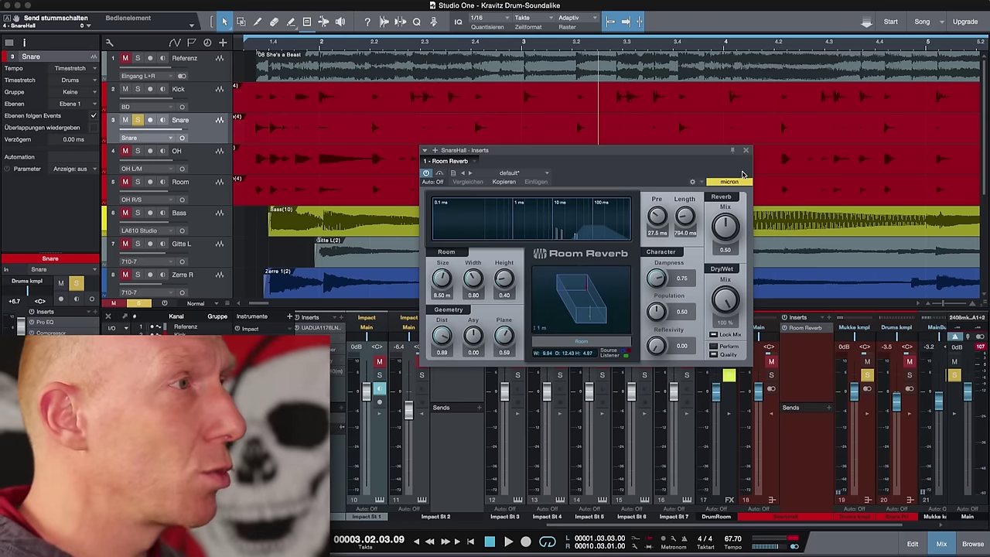
click(745, 150)
scroll(721, 394, left, 5)
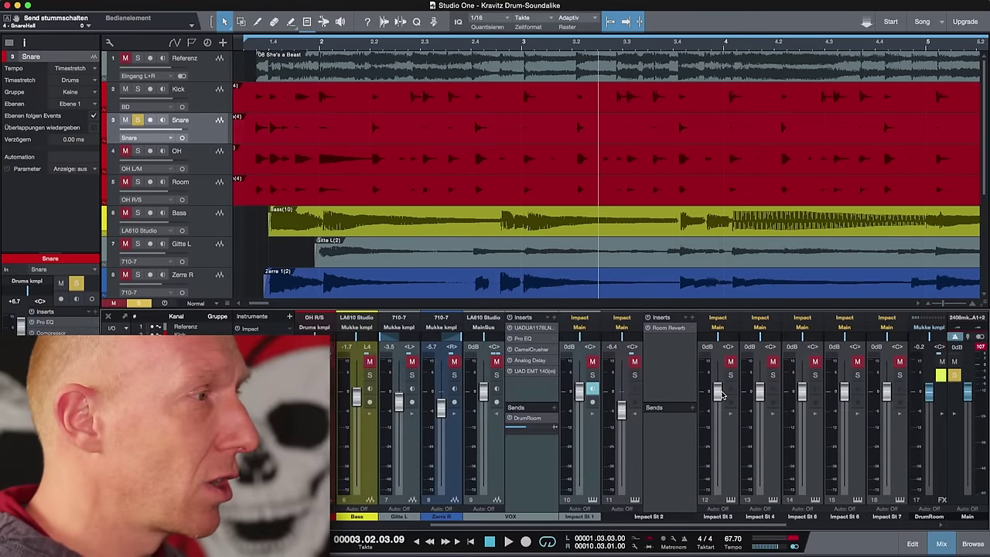
scroll(721, 395, left, 5)
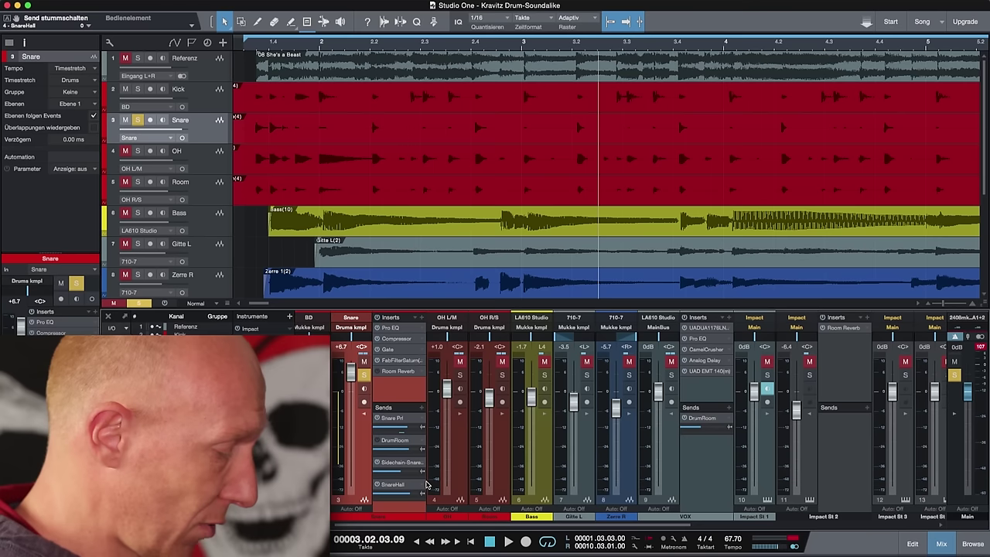
- Unmute the SnareHall bus and audition the soloed snare with its hall send from the start of the loop
key(comma)
key(space)
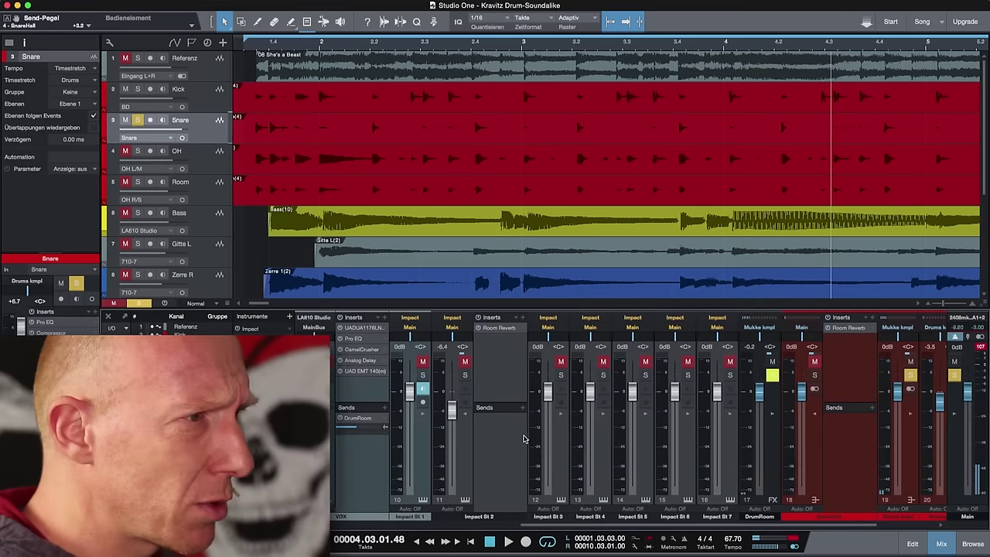
scroll(523, 439, right, 2)
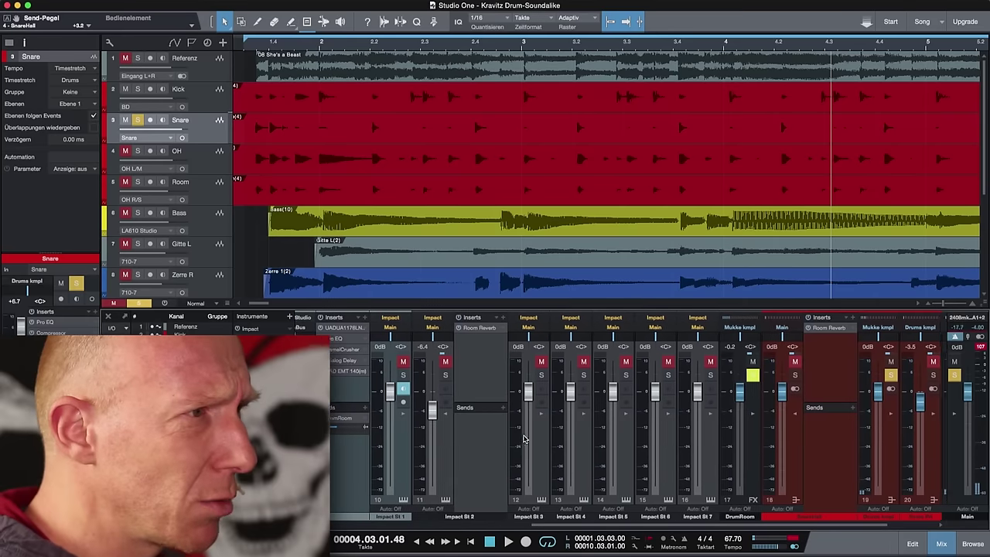
click(793, 364)
key(KP_1)
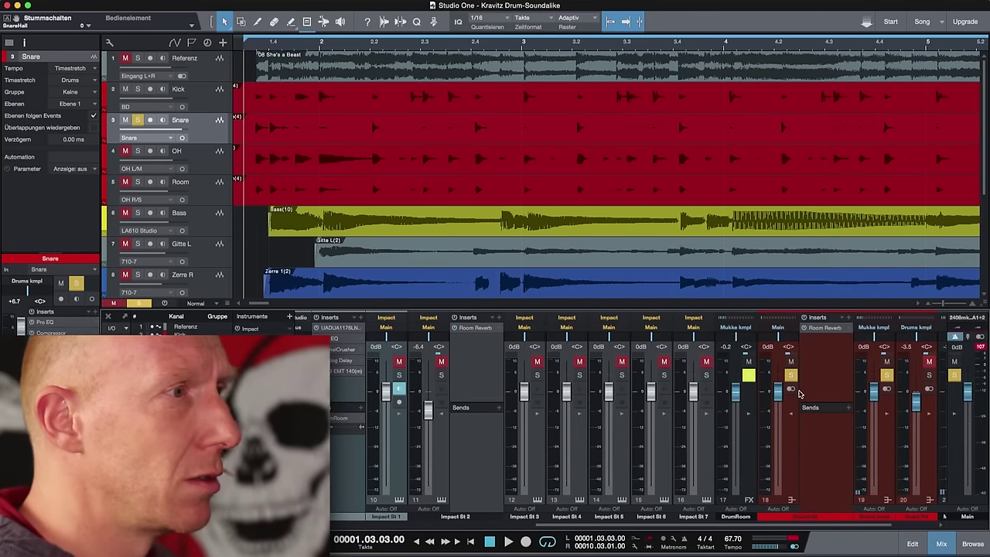
key(space)
scroll(796, 395, left, 1)
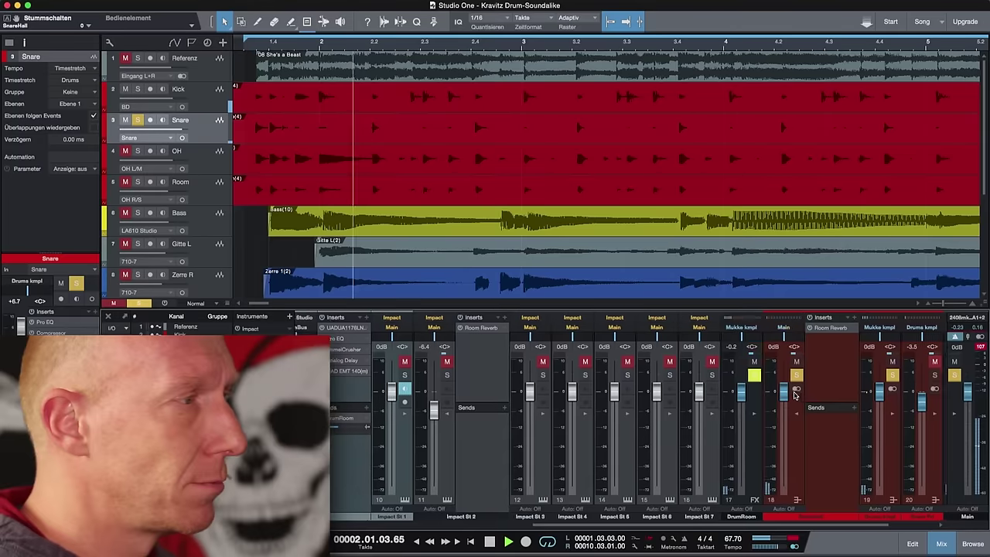
scroll(794, 396, left, 8)
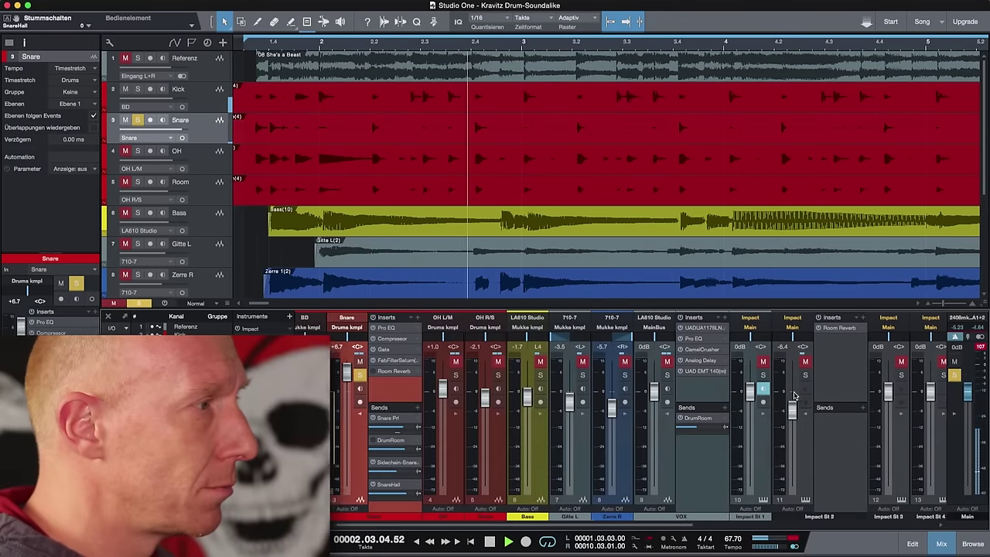
scroll(794, 395, left, 3)
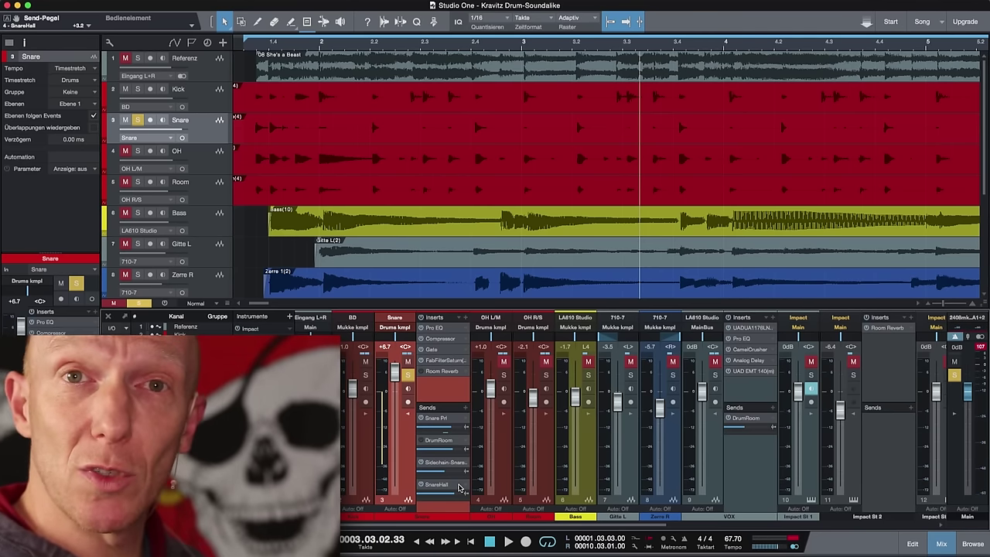
key(space)
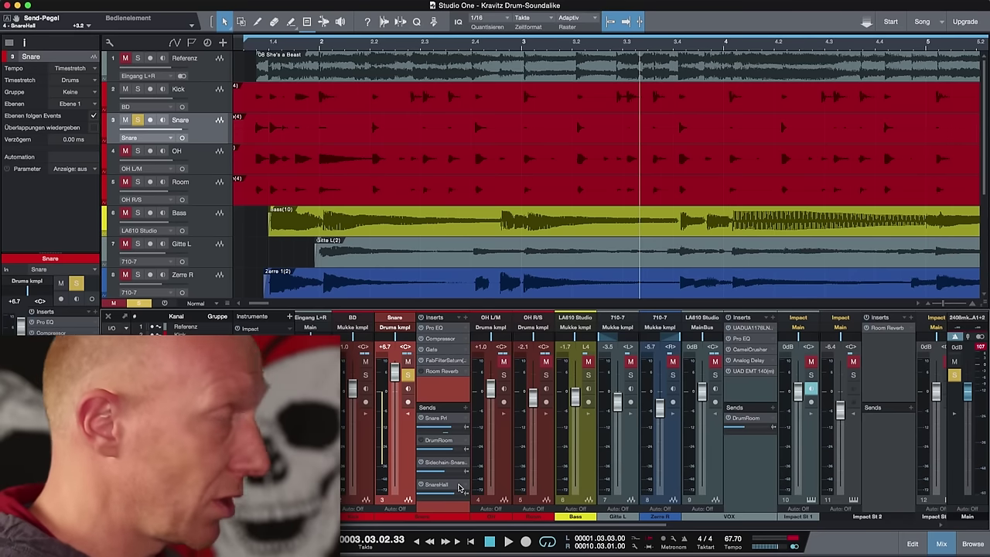
key(space)
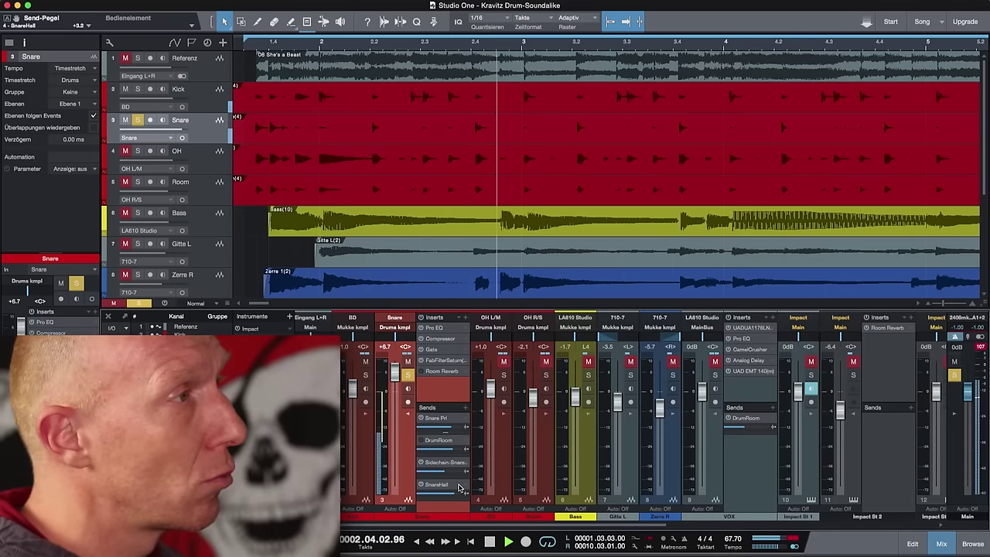
key(space)
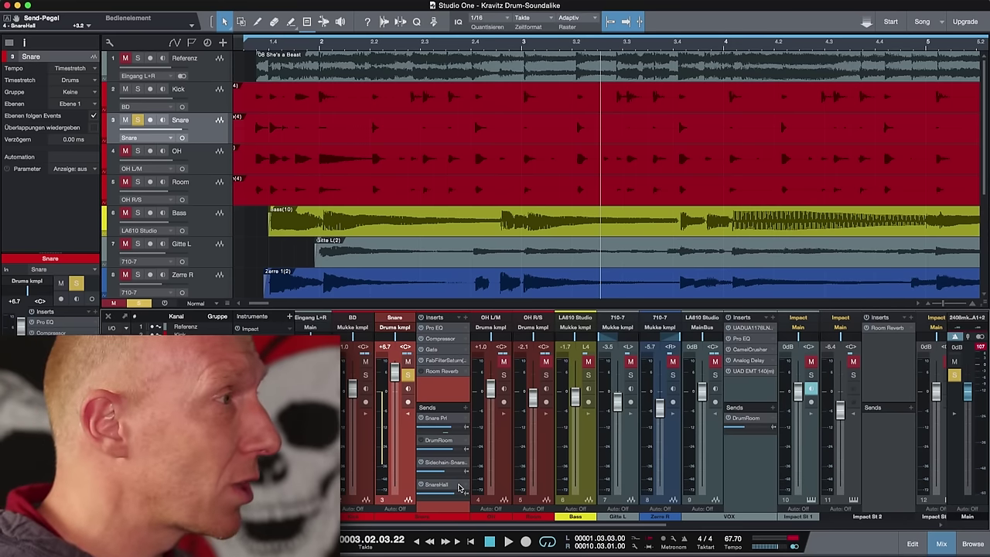
- Examine the threshold, timing and trigger settings of the Gate insert on the Snare channel
scroll(452, 363, left, 1)
double_click(434, 349)
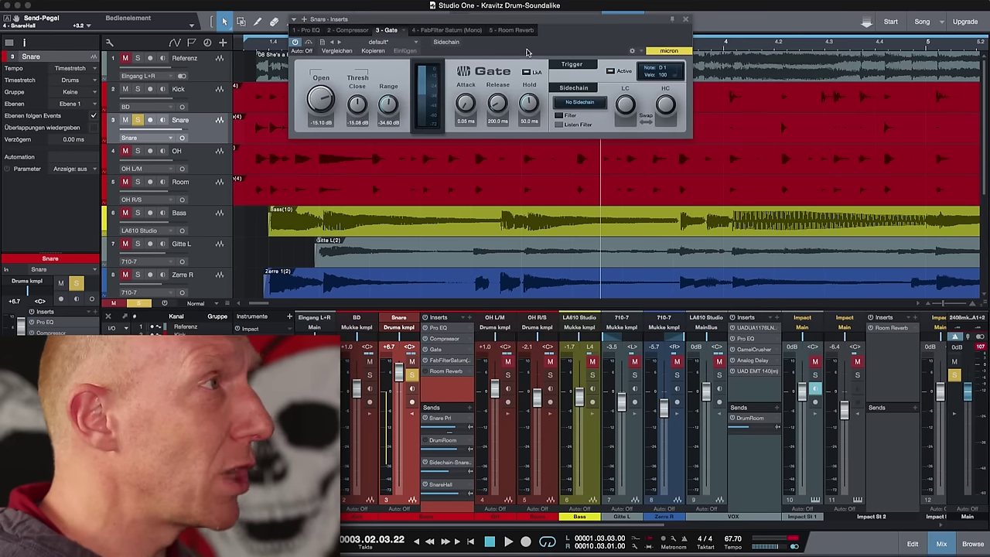
drag(519, 19, 755, 217)
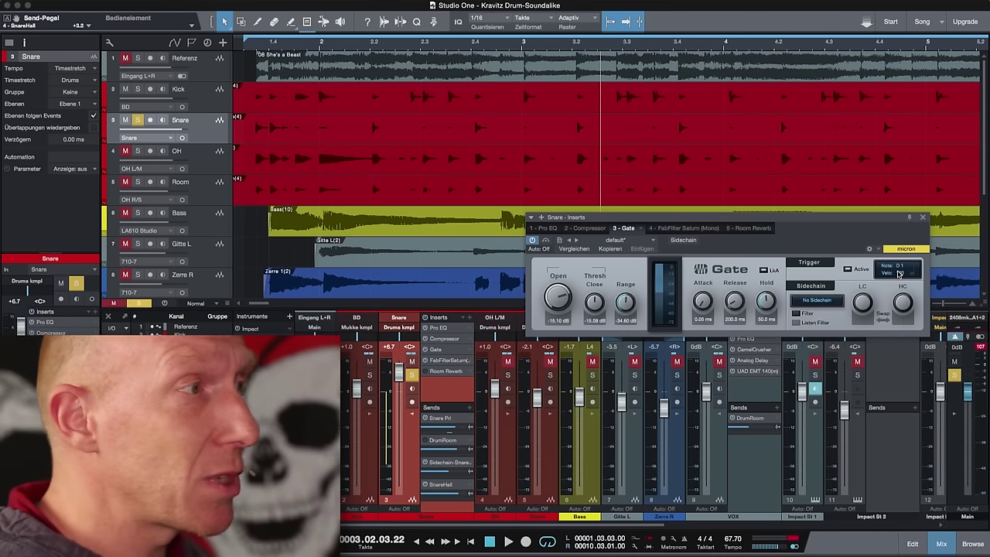
click(923, 218)
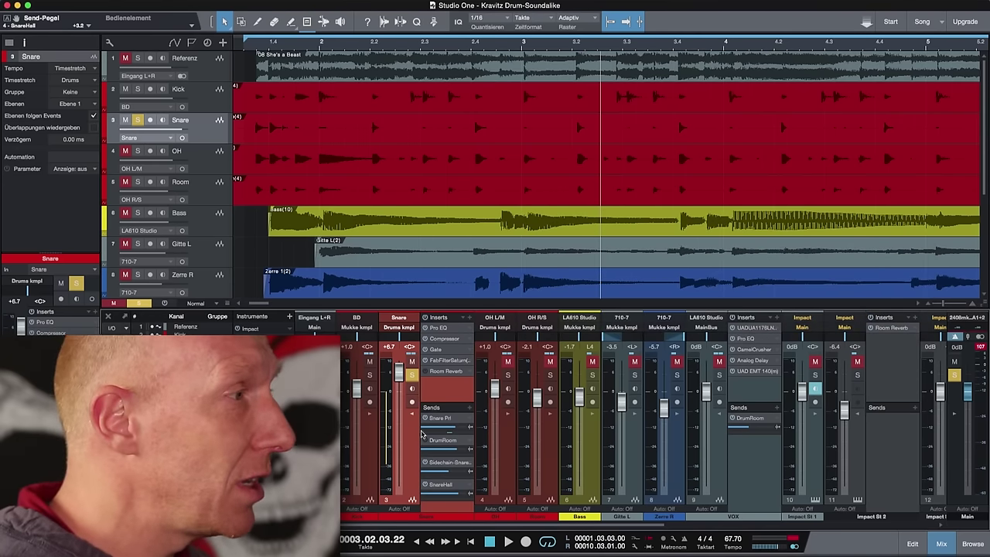
- Mute the SnareHall bus and solo the Impact St 1 and Impact St 2 channels
scroll(749, 397, right, 10)
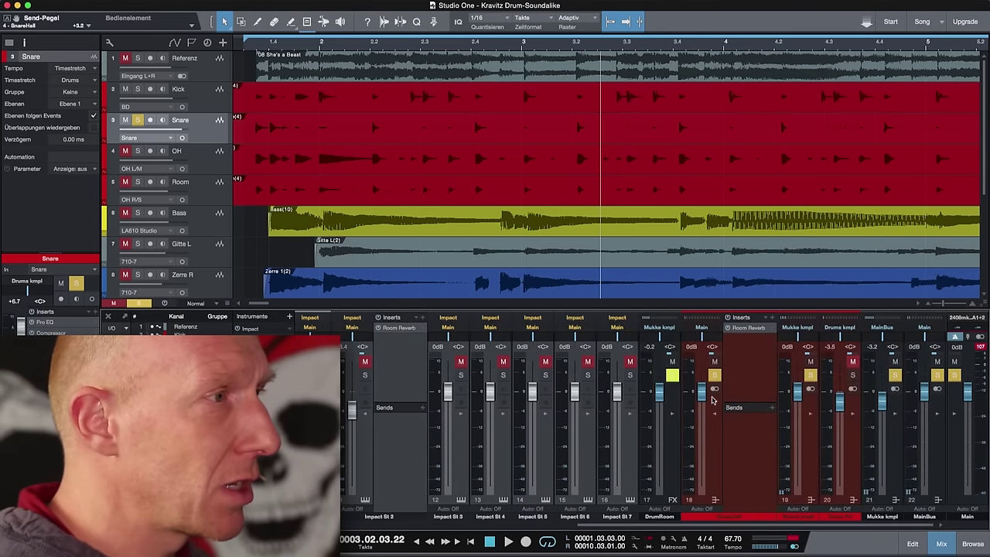
click(713, 363)
scroll(719, 400, left, 10)
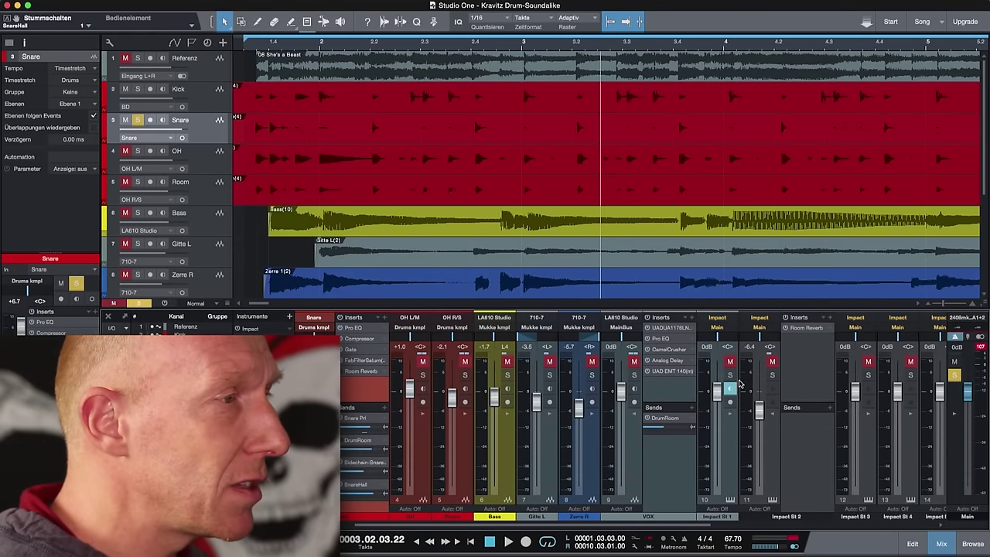
click(730, 374)
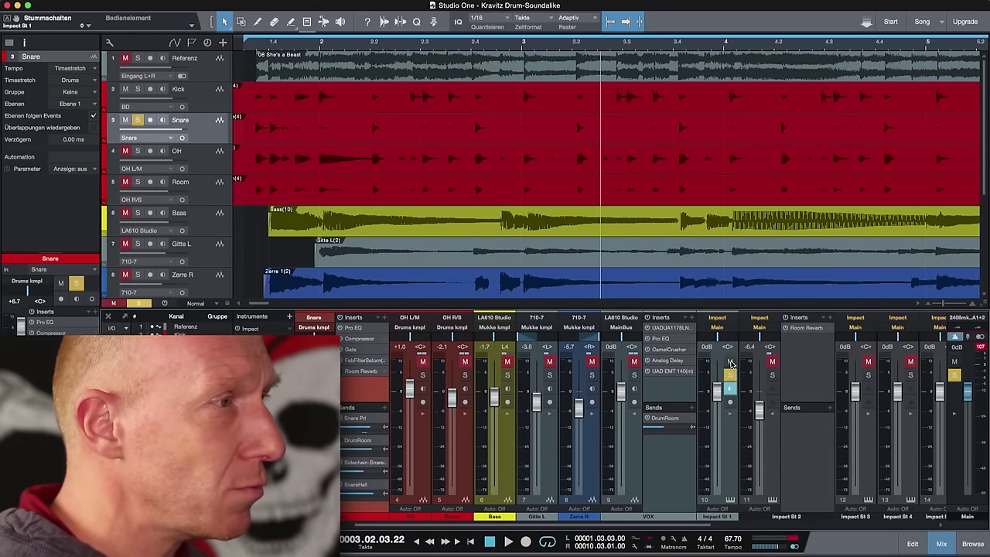
click(772, 374)
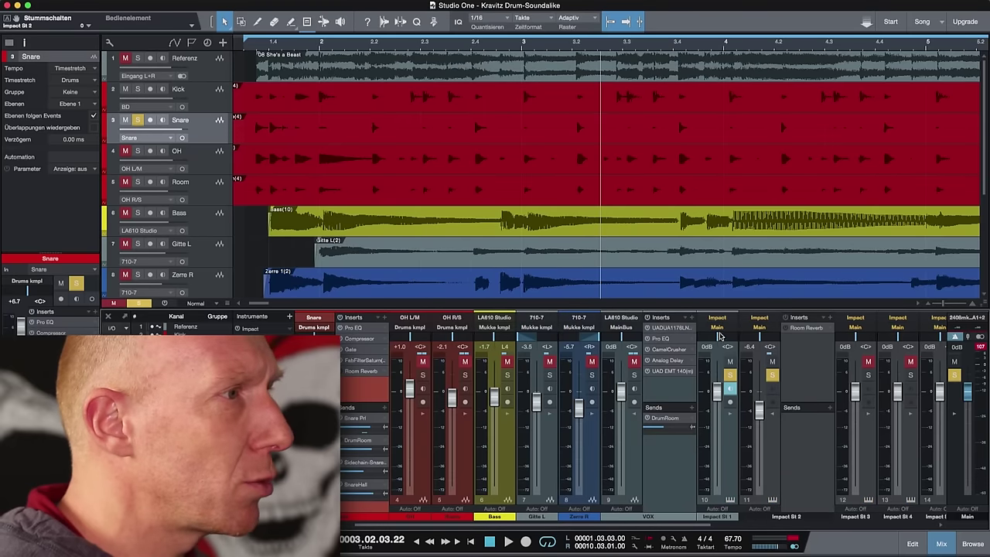
- Bring up the Impact drum instrument from the Impact St 1 channel and audition its Snare Drum pad several times
click(718, 318)
click(718, 318)
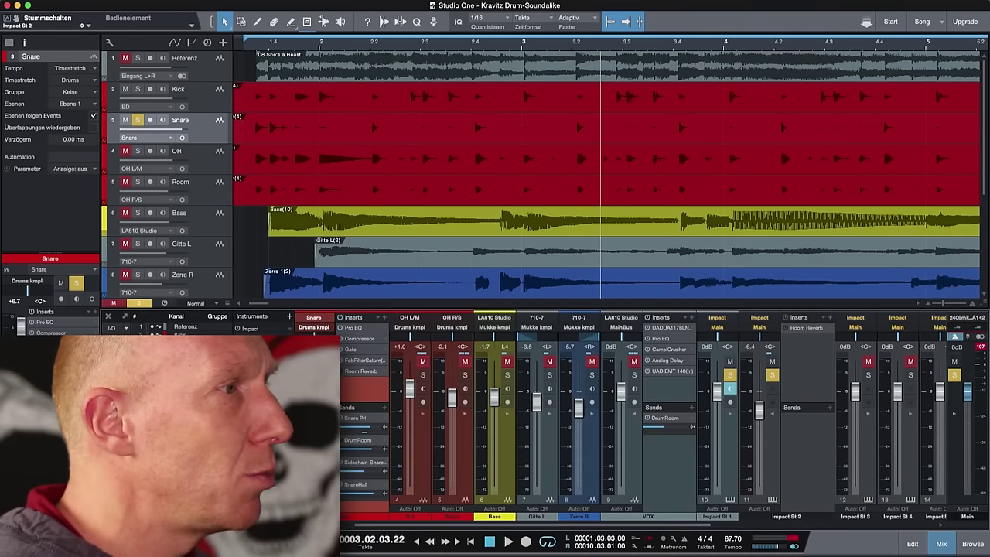
click(717, 318)
drag(544, 0, 741, 113)
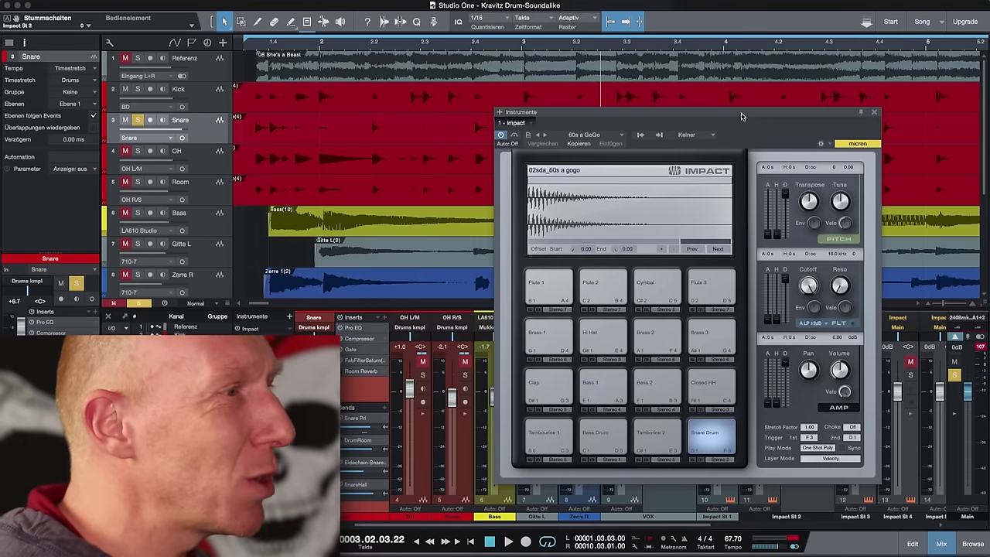
click(709, 440)
click(710, 440)
click(710, 440)
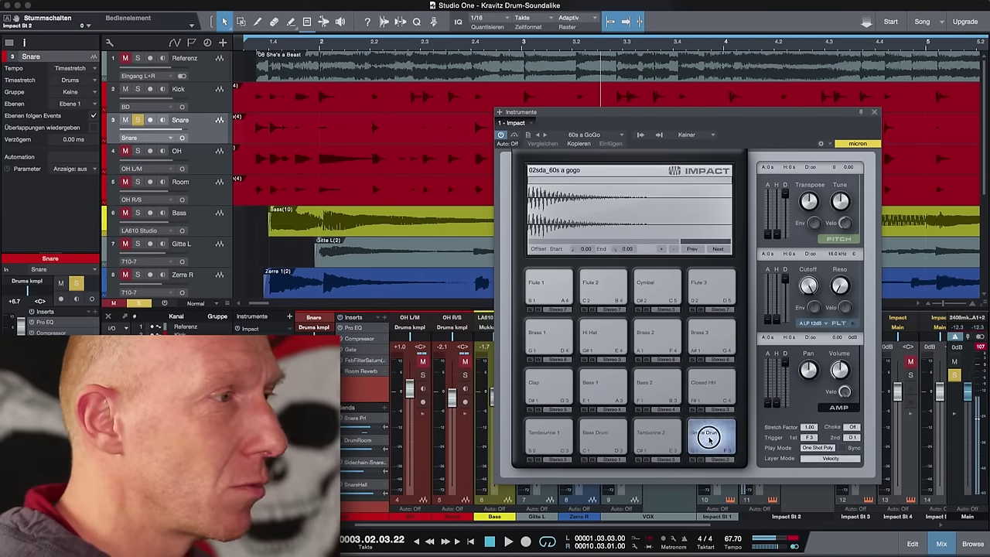
click(710, 440)
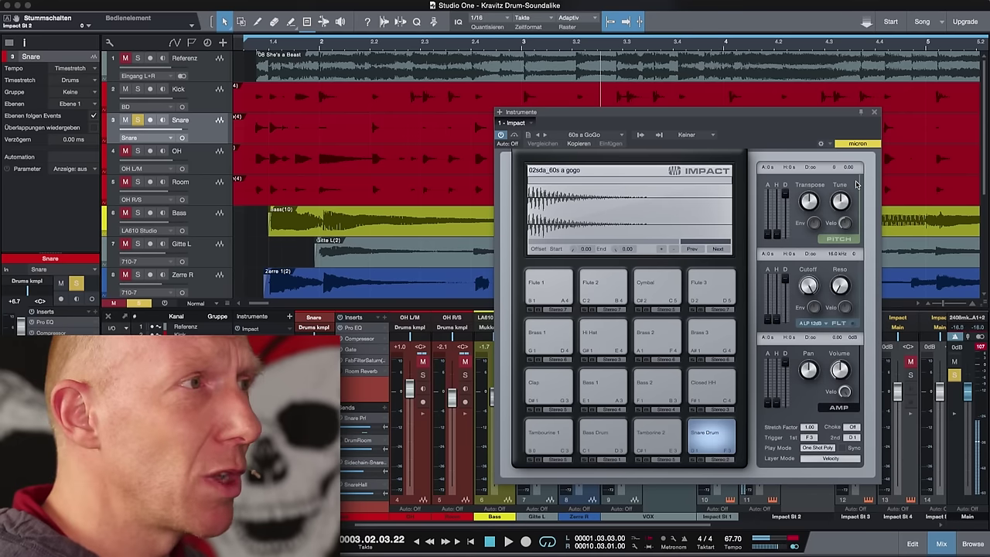
- Close the Impact instrument and bring up the Room Reverb insert of the Impact St 2 channel
click(874, 113)
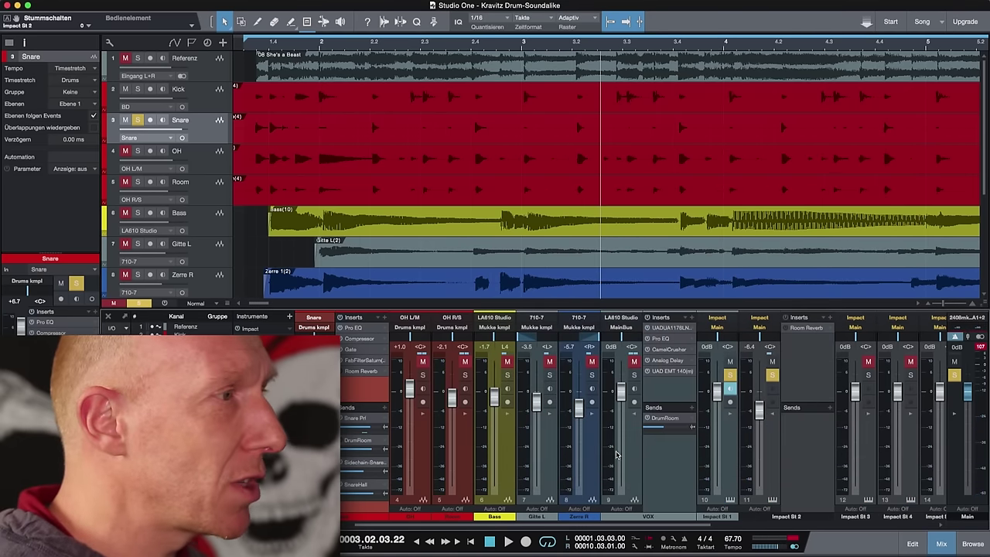
scroll(386, 443, left, 3)
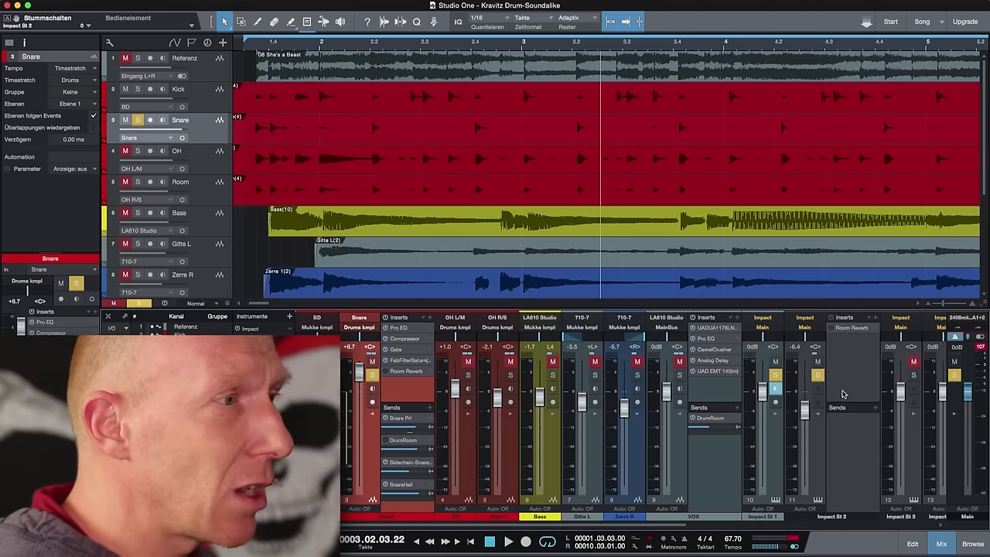
click(846, 483)
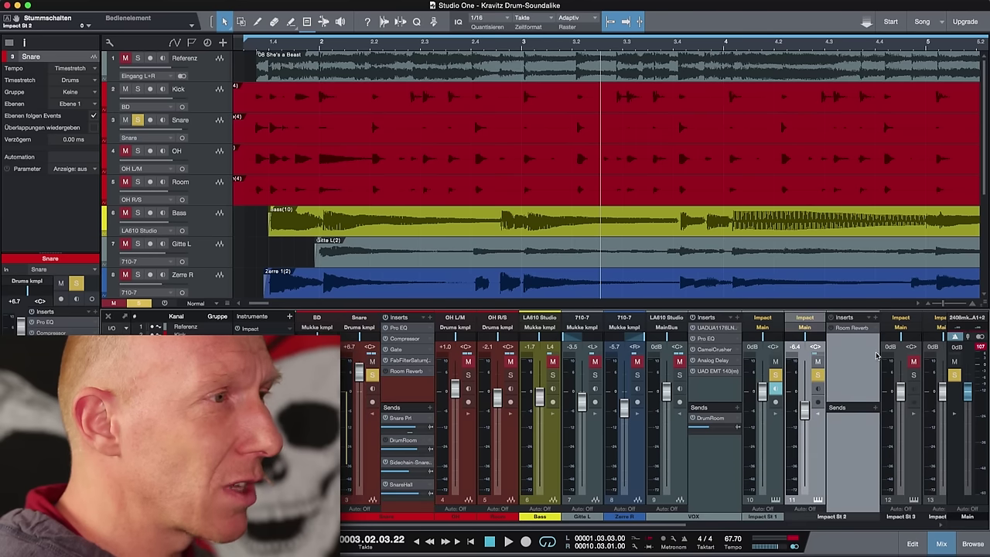
click(851, 328)
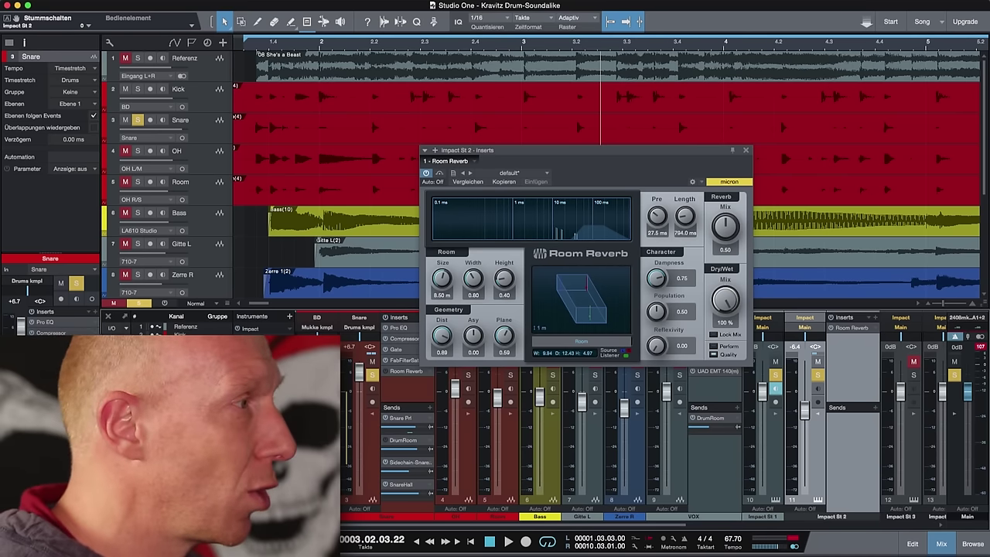
- Unsolo the Snare channel and raise the Impact St 2 volume to +1.0 dB while auditioning the triggered reverb
click(374, 376)
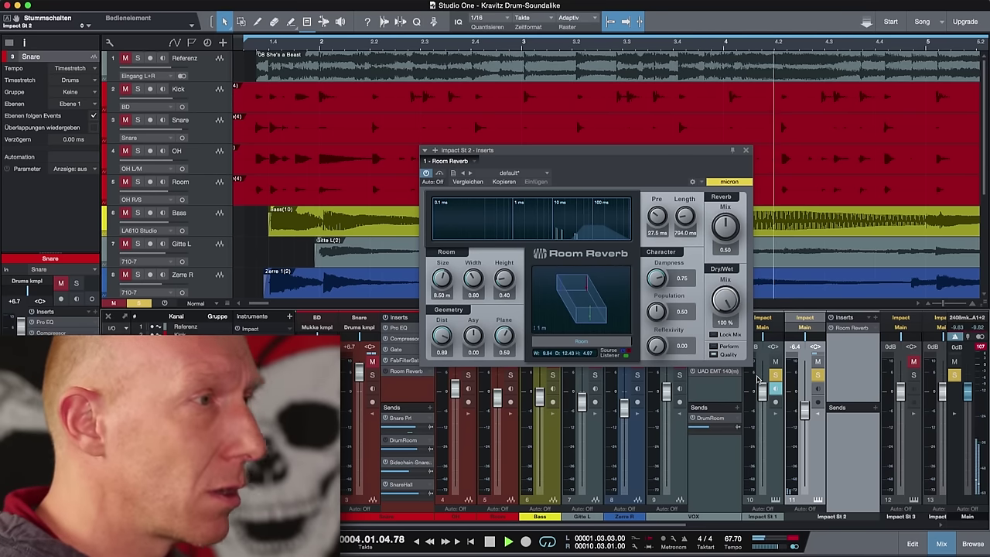
drag(805, 415, 803, 391)
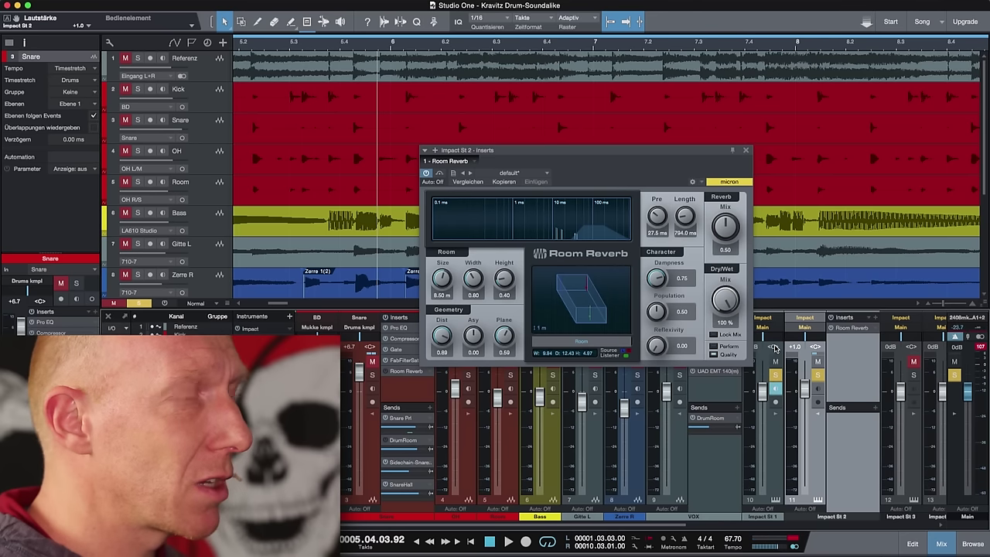
- Reopen the Room Reverb on Impact St 2, set its Reverb Mix to 0.51, and close the effect
click(856, 329)
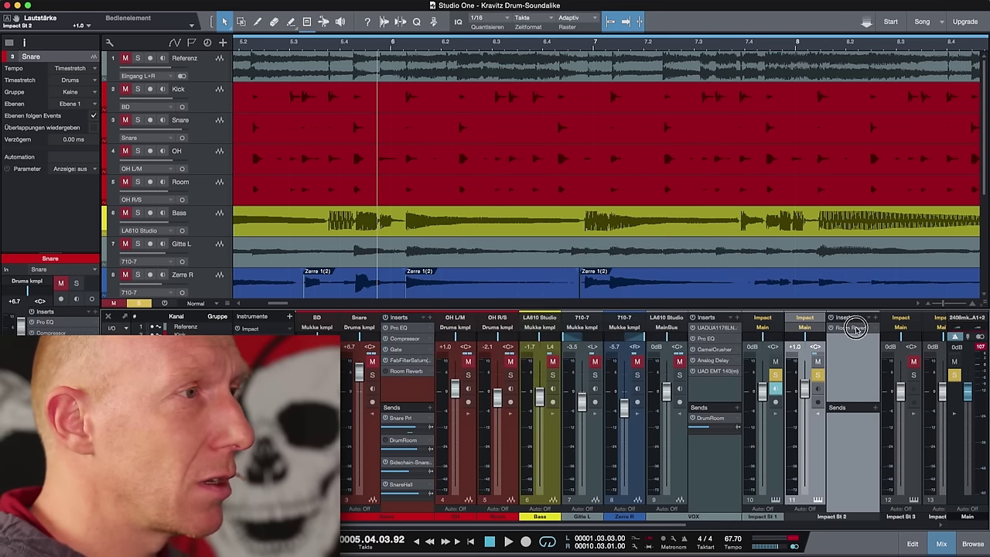
click(856, 328)
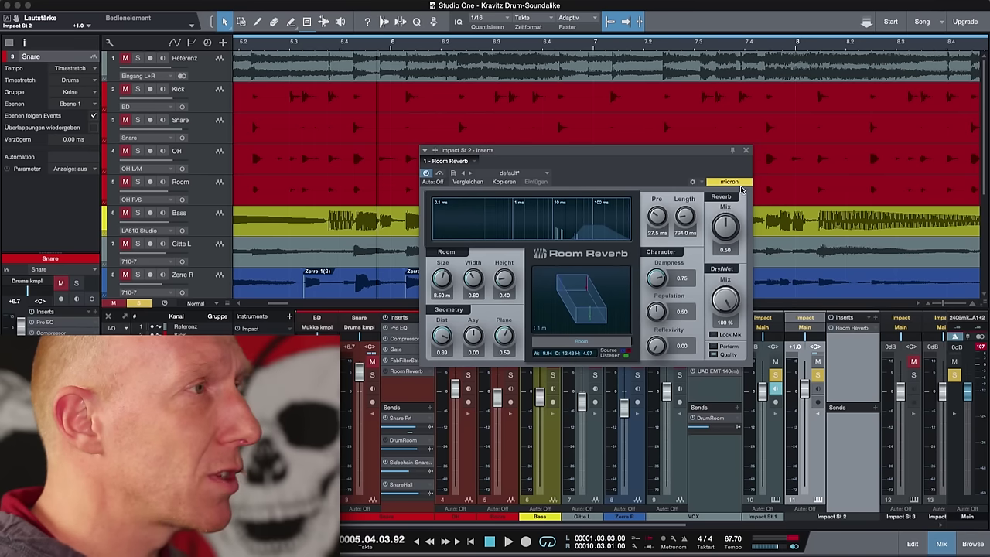
drag(679, 160, 761, 183)
mouse_move(806, 321)
mouse_down()
mouse_move(806, 355)
mouse_move(807, 326)
mouse_up()
drag(801, 253, 800, 249)
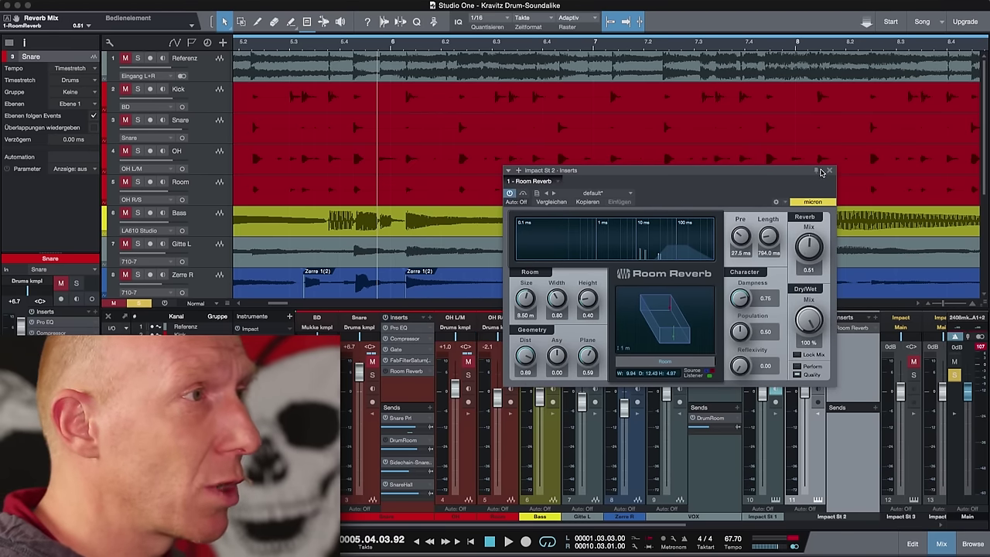
click(828, 171)
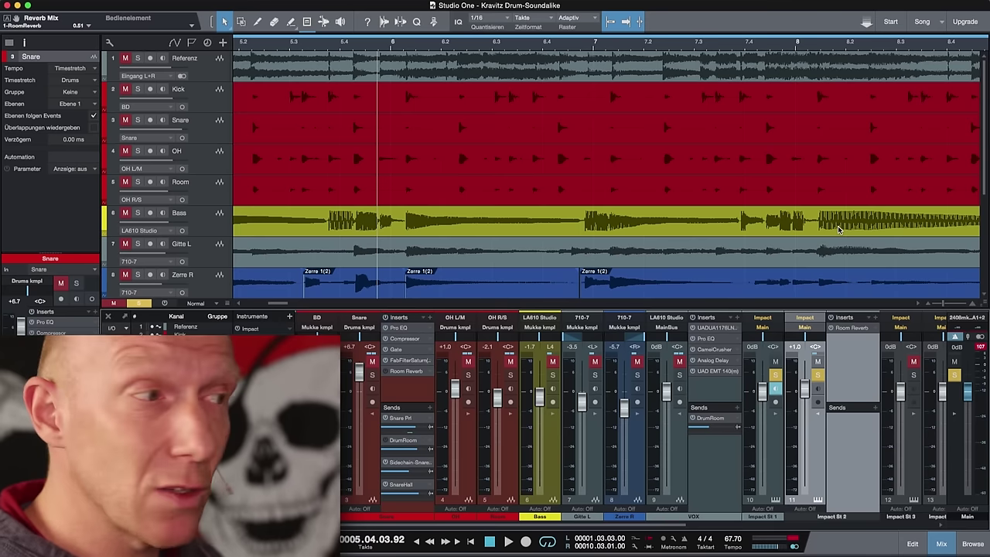
- Lower the Impact St 2 volume to -6.7 dB and clear all channel solos
drag(805, 387, 808, 407)
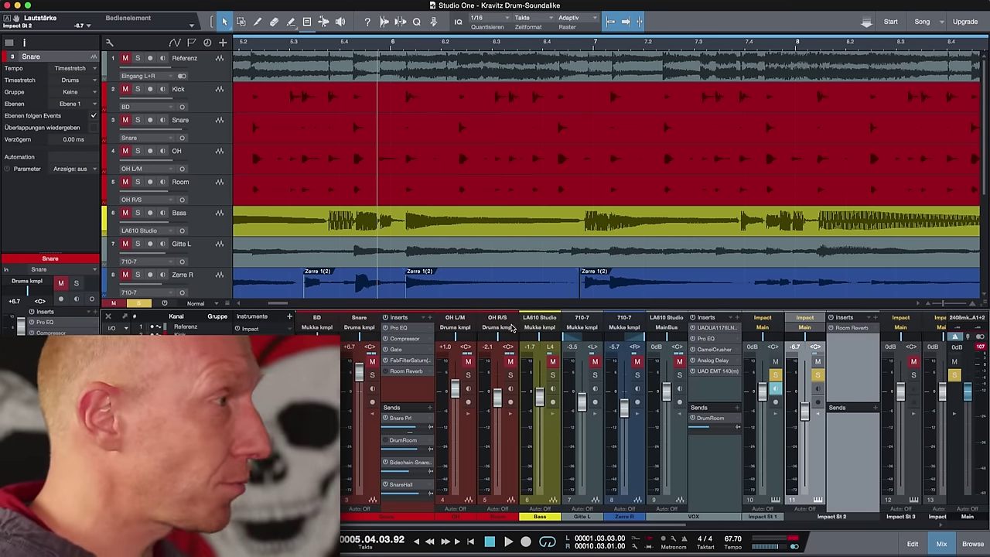
click(142, 303)
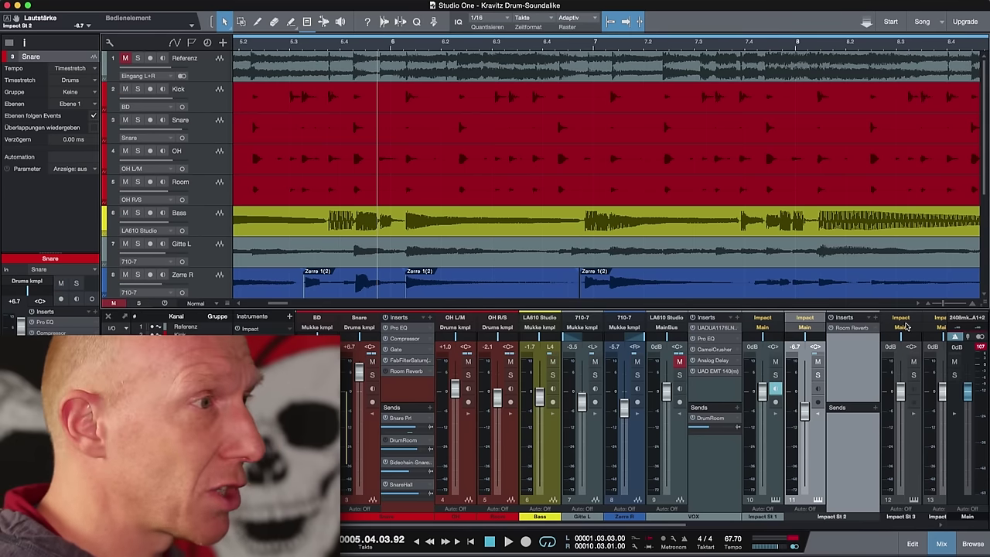
- Mute the Impact St 2 channel and play the full mix from the start of the loop
click(818, 362)
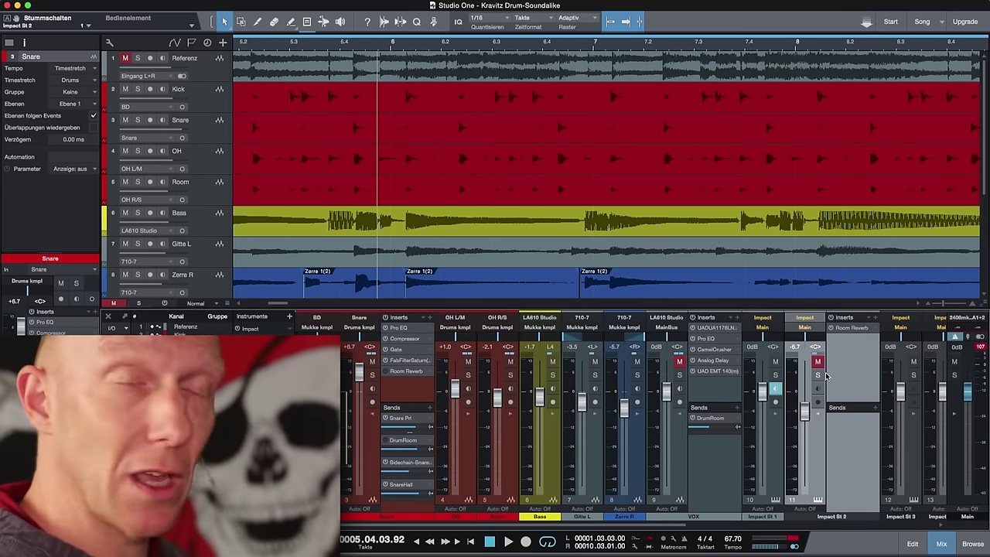
key(KP_1)
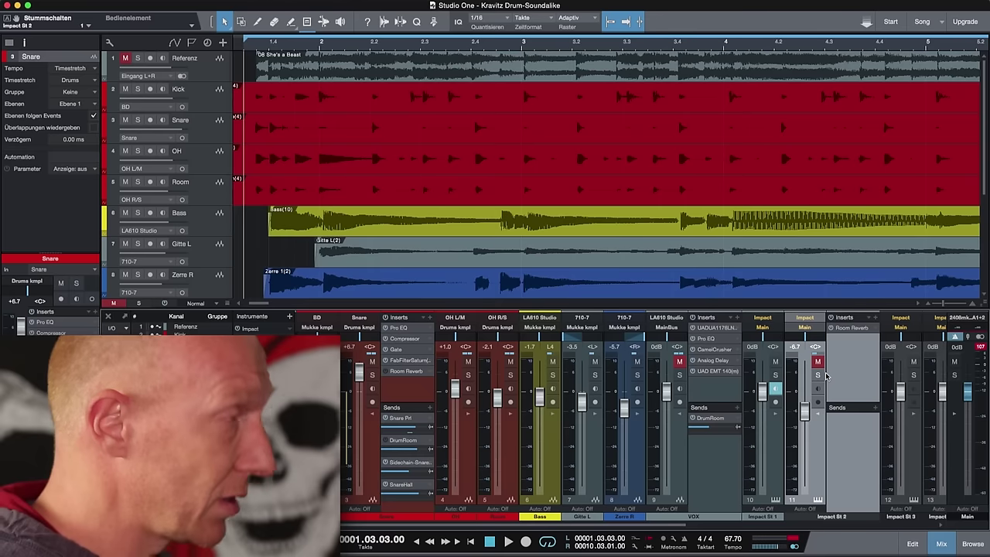
key(space)
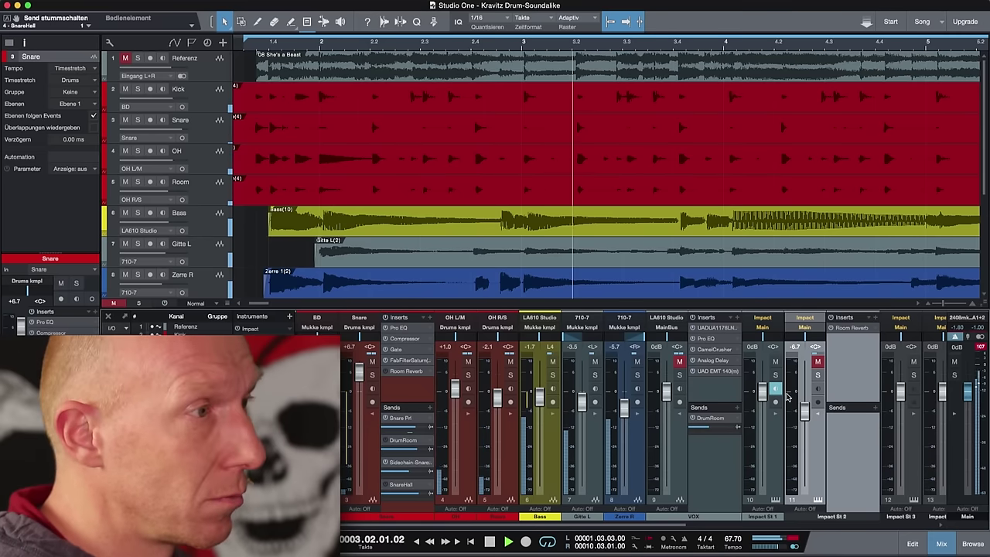
- Unmute Impact St 2 during playback, set its volume to -5.8 dB, and stop the playback
click(817, 362)
drag(805, 416, 806, 412)
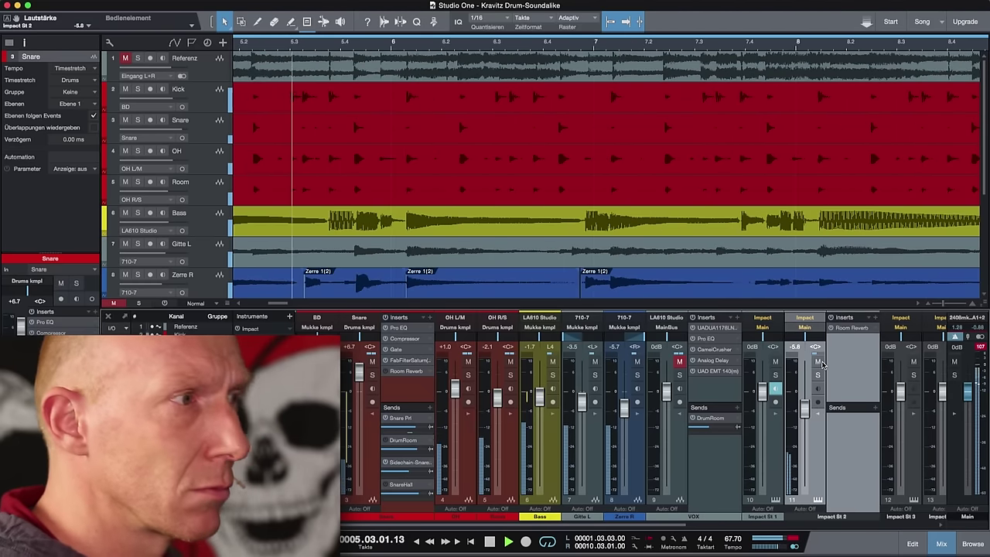
key(space)
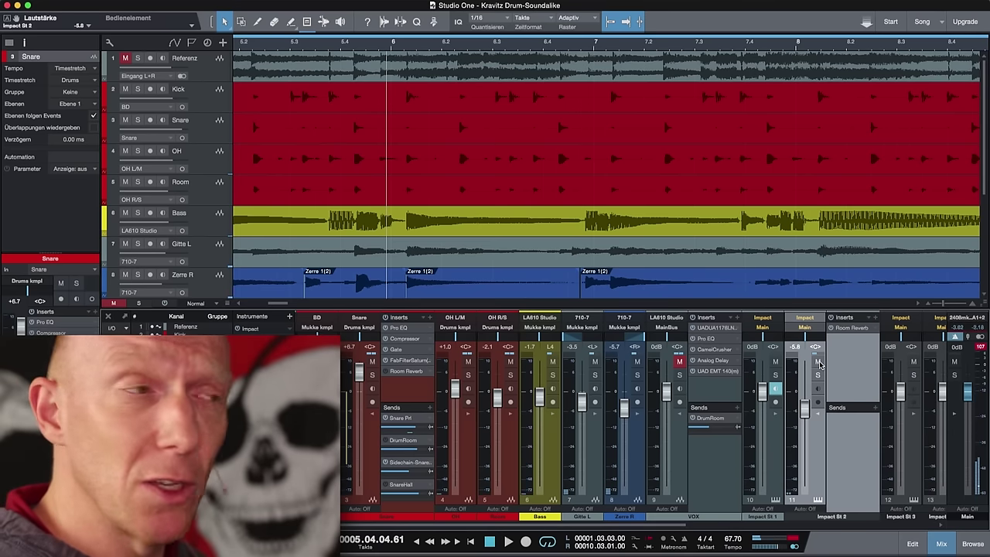
- Mute the Impact St 2 channel and reactivate the SnareHall bus and the Snare channel's SnareHall send
click(819, 362)
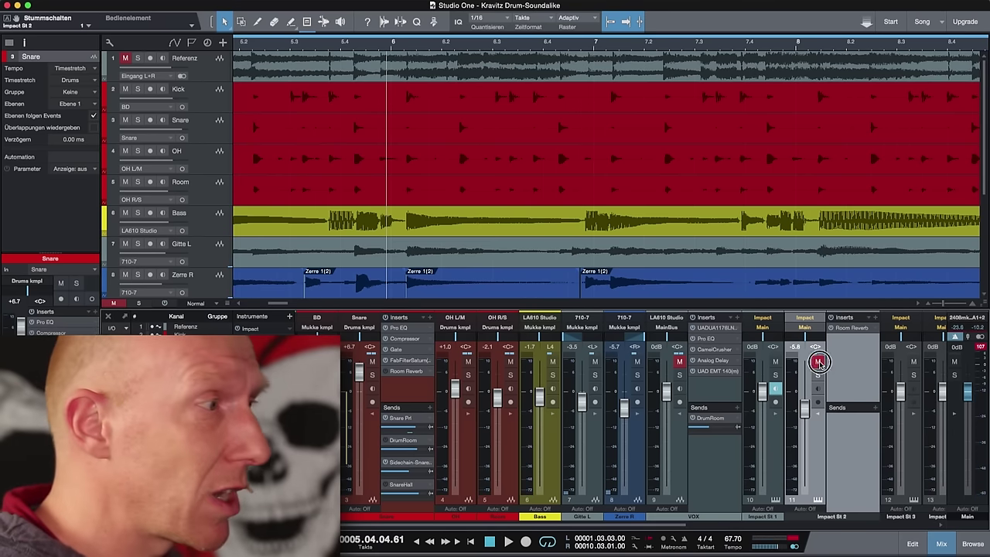
scroll(789, 418, right, 10)
click(736, 361)
scroll(731, 423, left, 10)
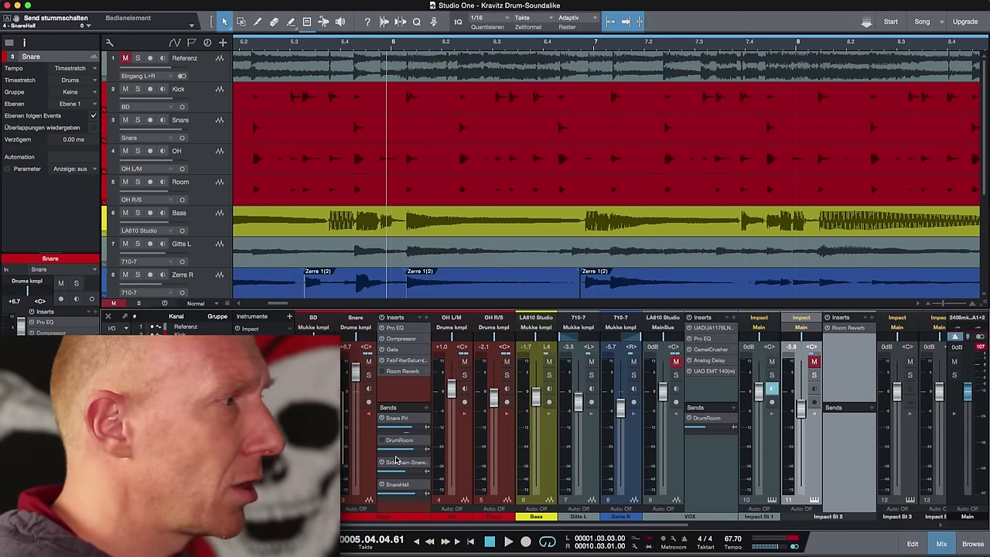
- Check the SnareHall bus and audition the full mix with the SnareHall send from the start of the loop
scroll(745, 427, right, 10)
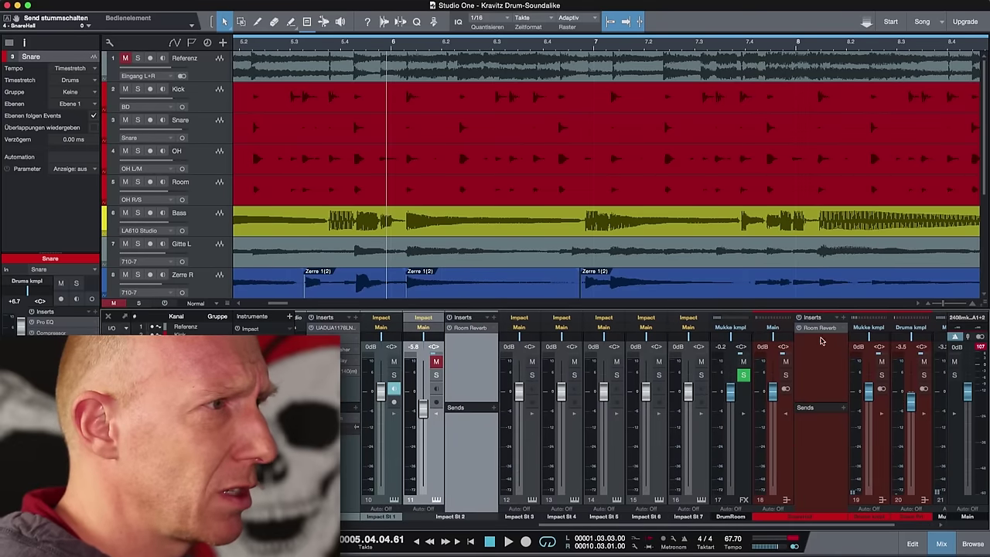
scroll(710, 438, left, 10)
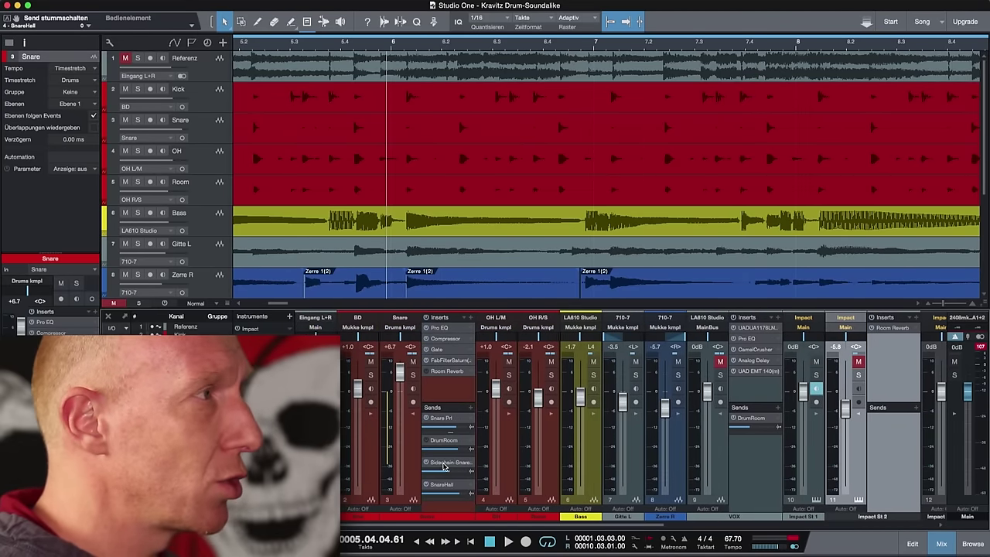
key(space)
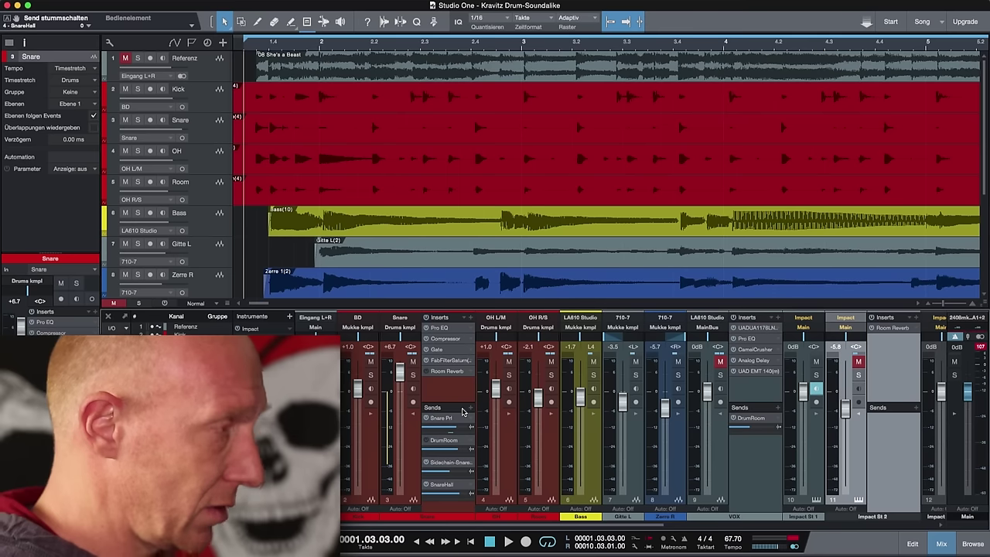
key(space)
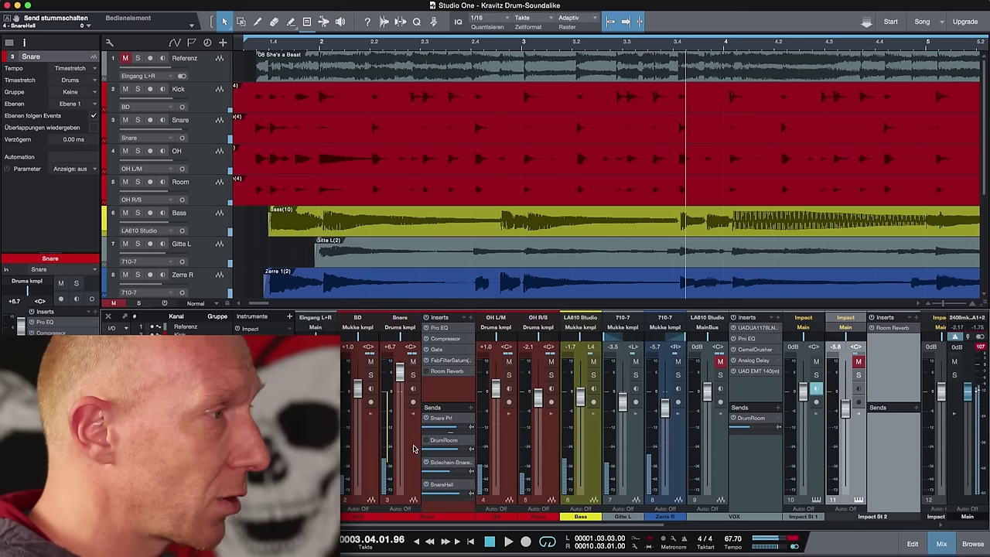
- Mute the Snare channel's SnareHall send, unmute Impact St 2, and play the mix from the start of the loop
click(426, 485)
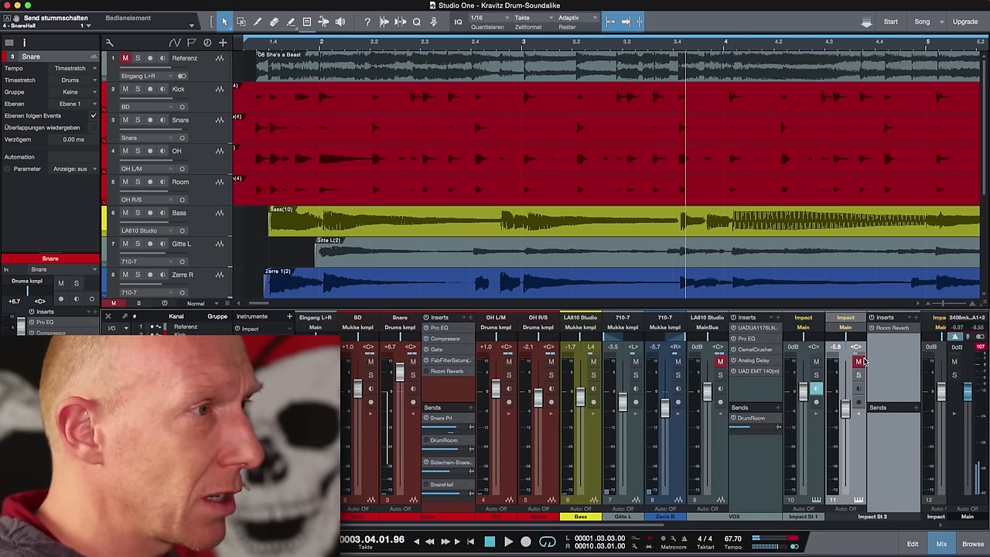
key(KP_1)
key(space)
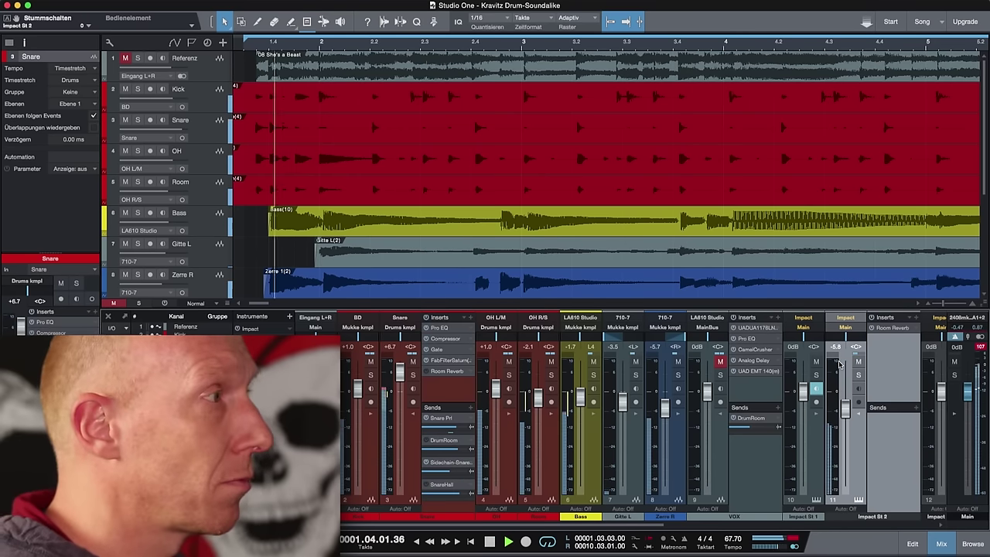